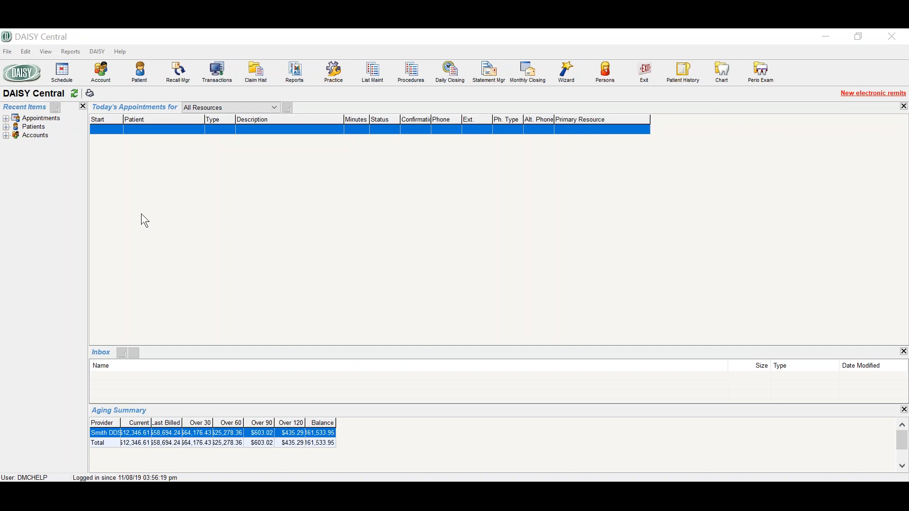
Search accounts by the guarantor's last name and open the second matching account
click(102, 77)
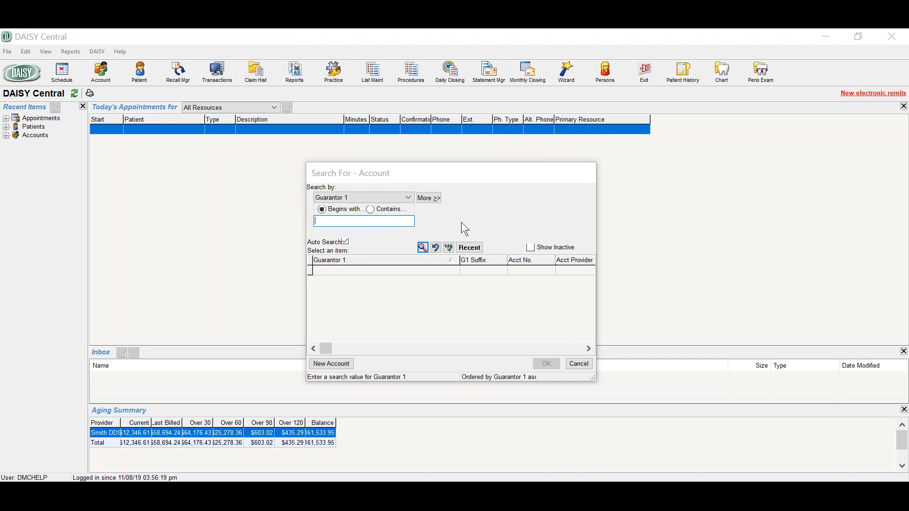
text(hansen)
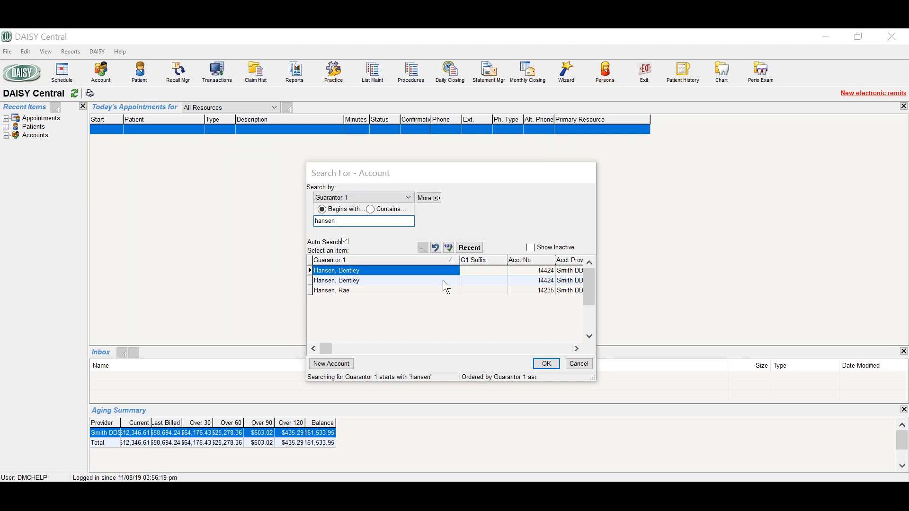
click(443, 280)
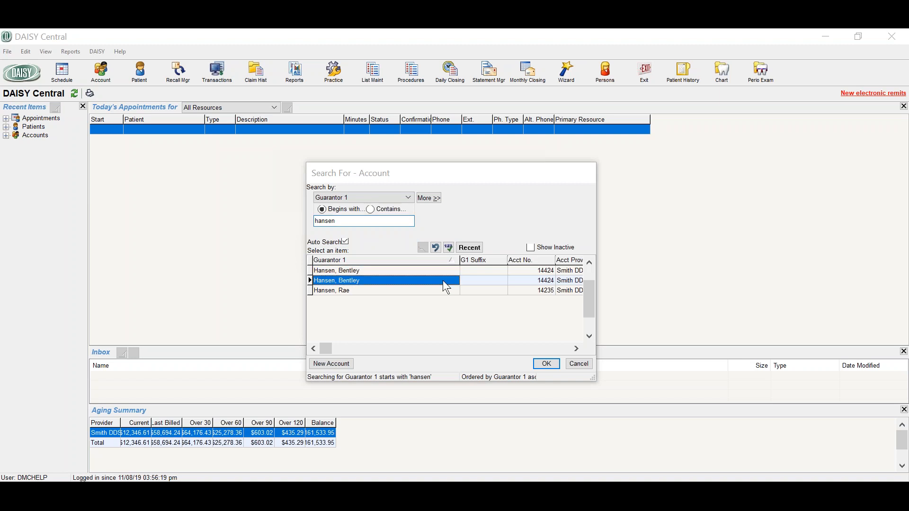
click(543, 365)
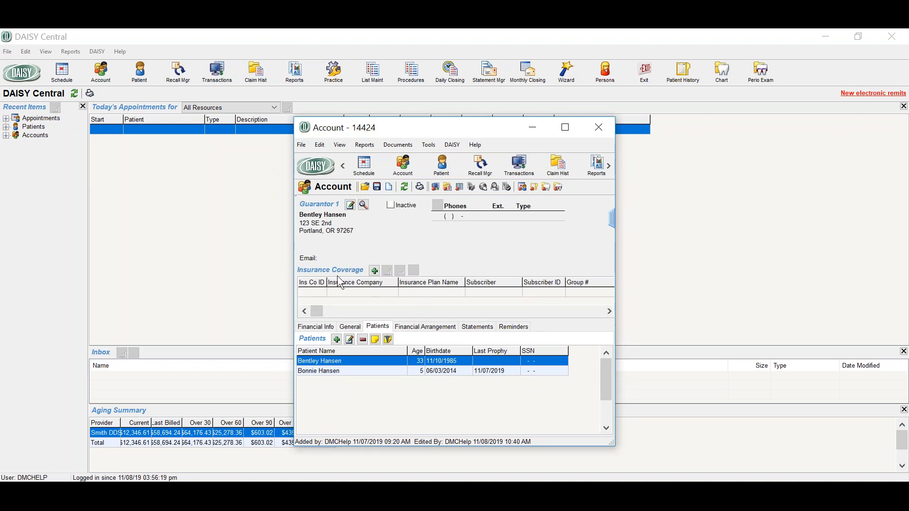
Add a new insurance subscriber to the account with her first name, gender Female and birth date, and save the personal information
click(373, 270)
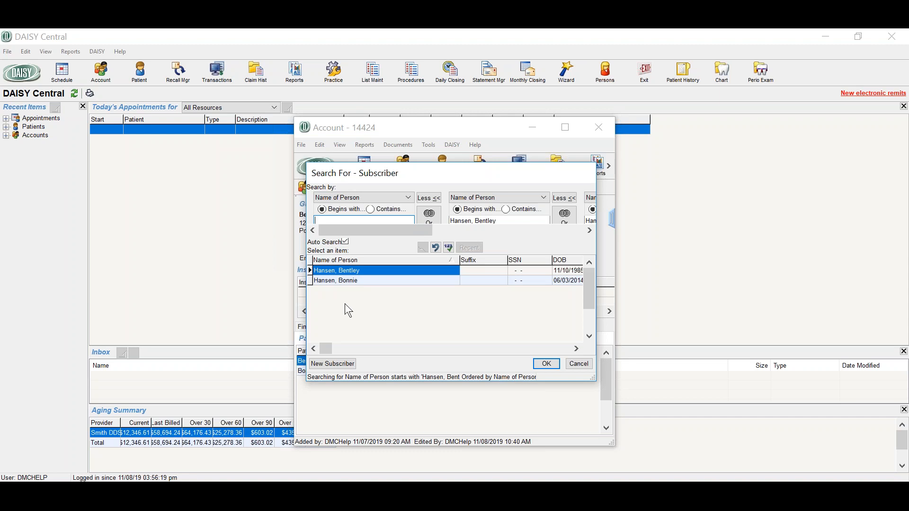
click(332, 364)
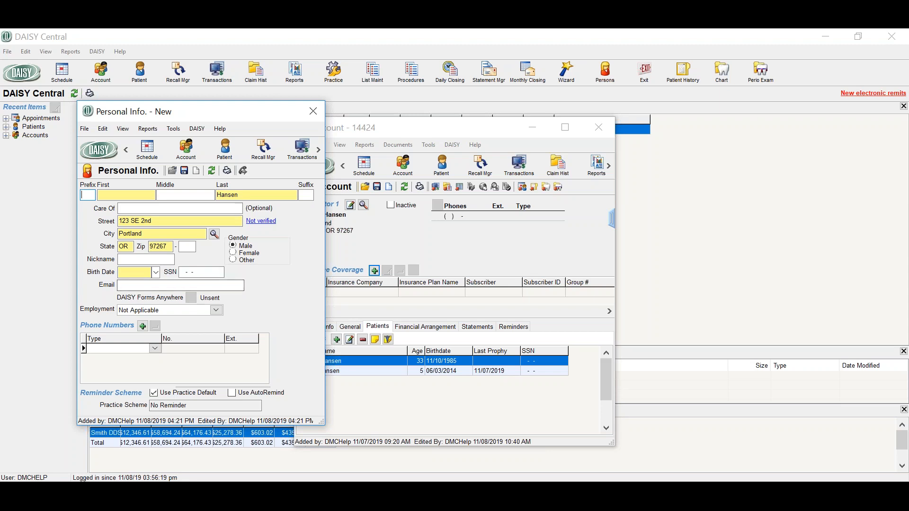
click(129, 196)
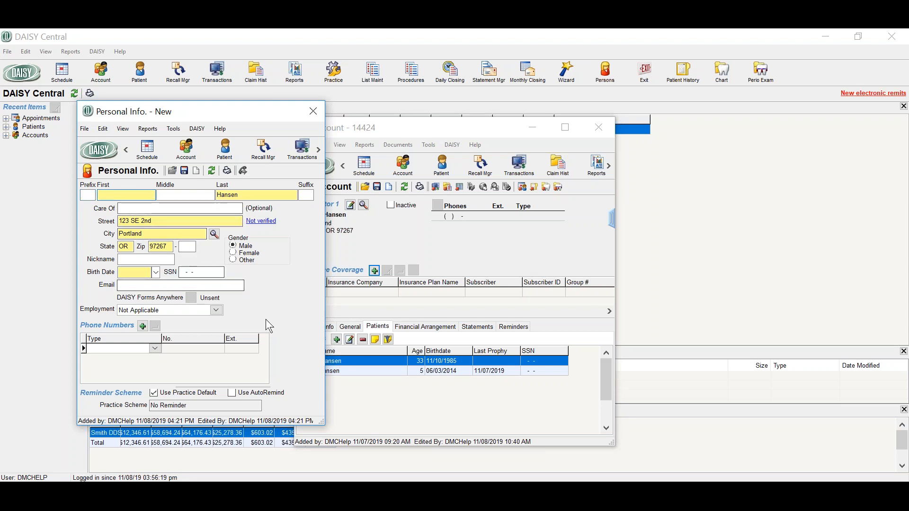
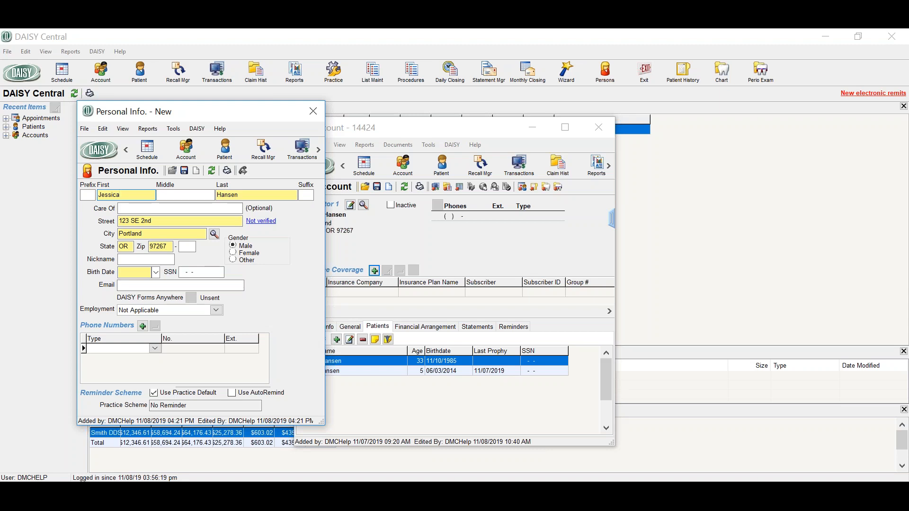
click(233, 253)
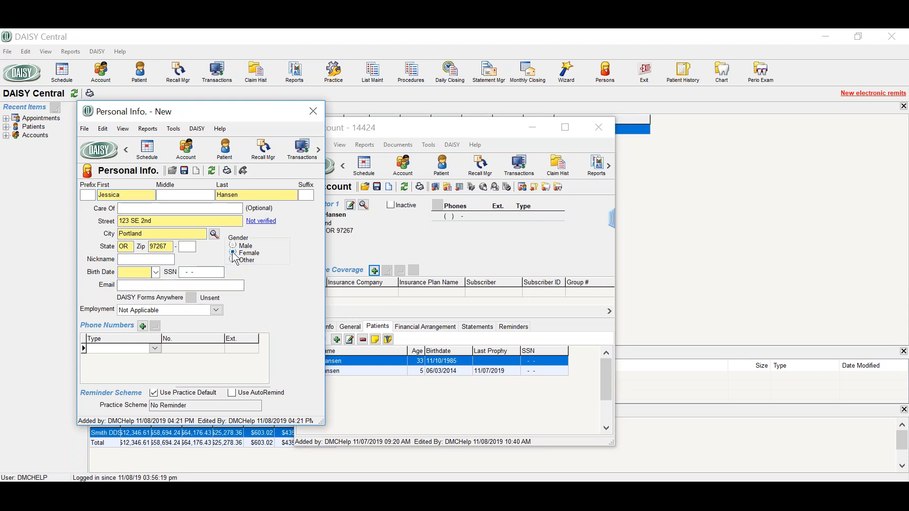
click(132, 270)
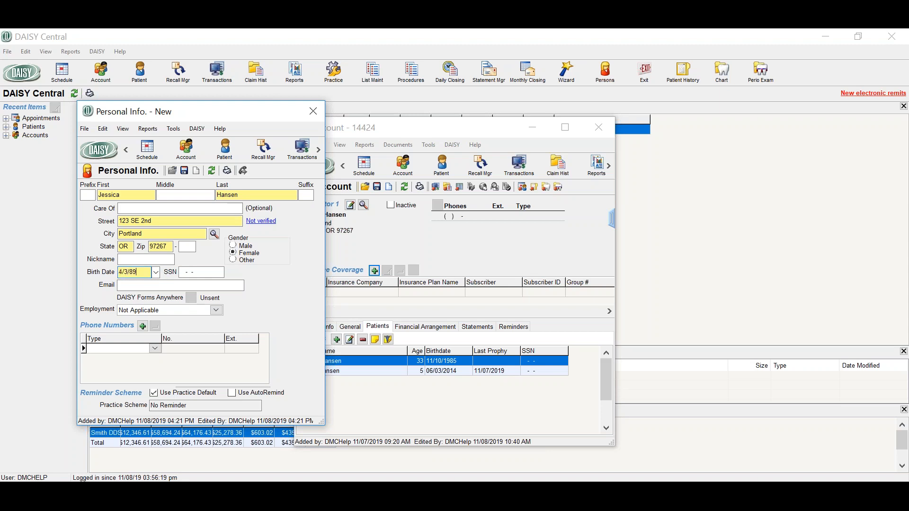
click(186, 173)
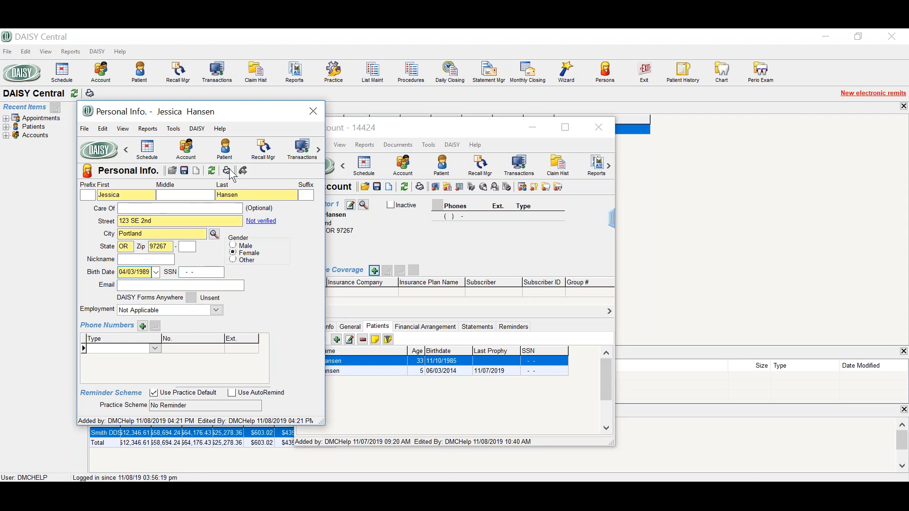
click(313, 115)
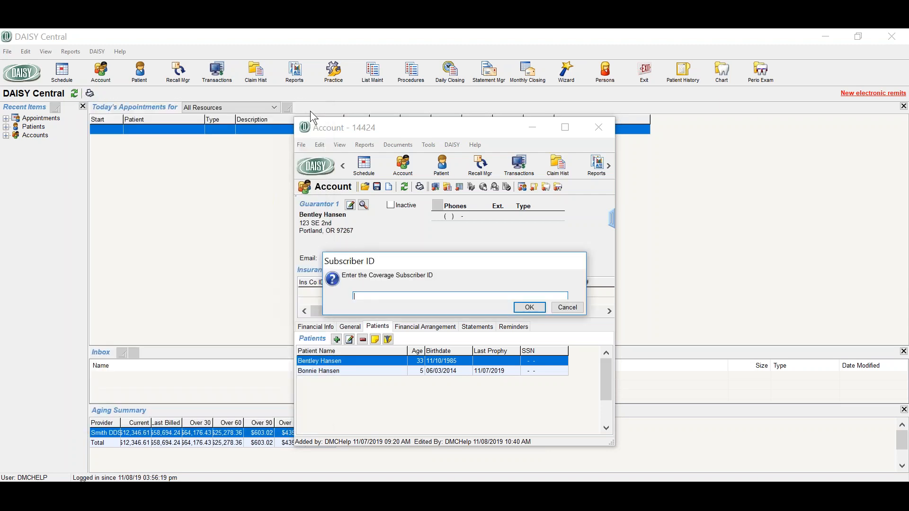
Enter the coverage subscriber ID and start a new insurance plan with group ID 7593
click(529, 308)
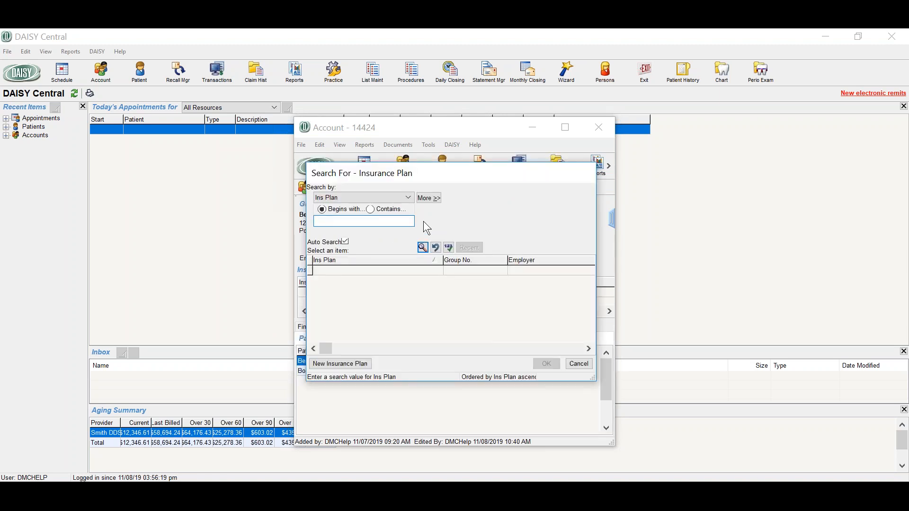
click(409, 199)
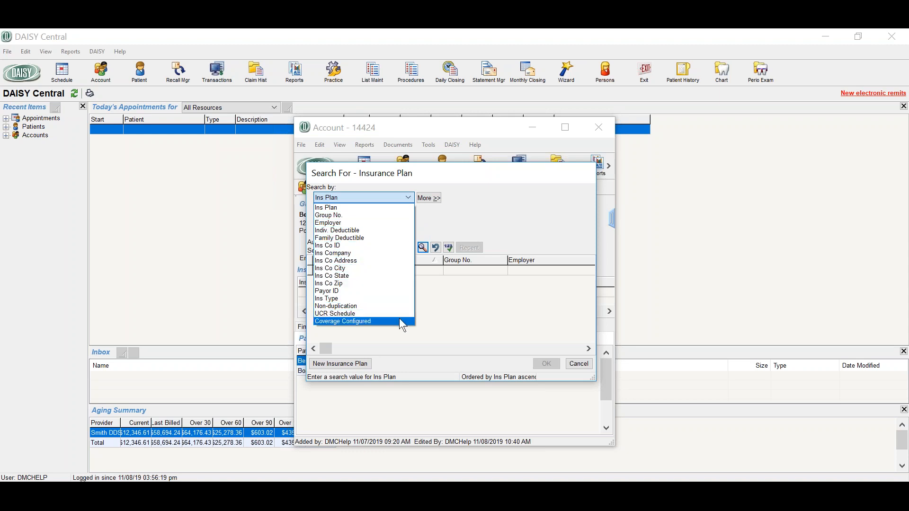
click(446, 310)
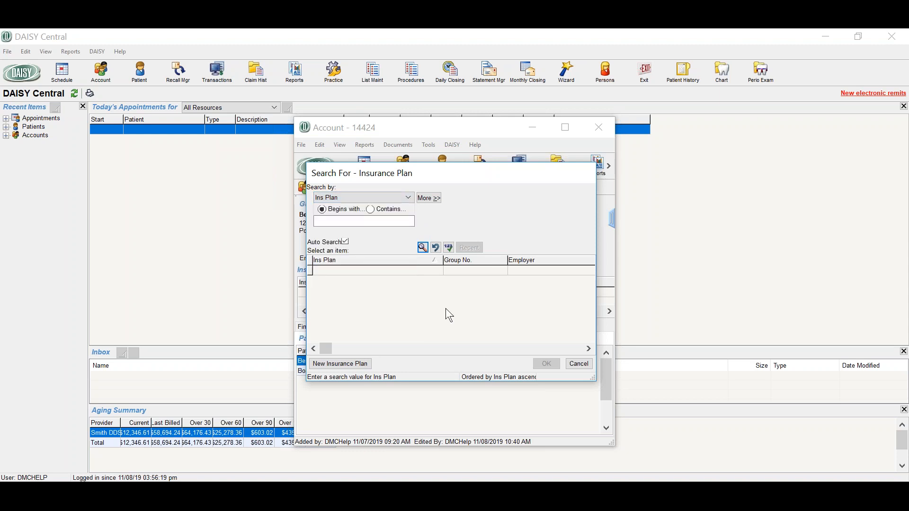
click(335, 368)
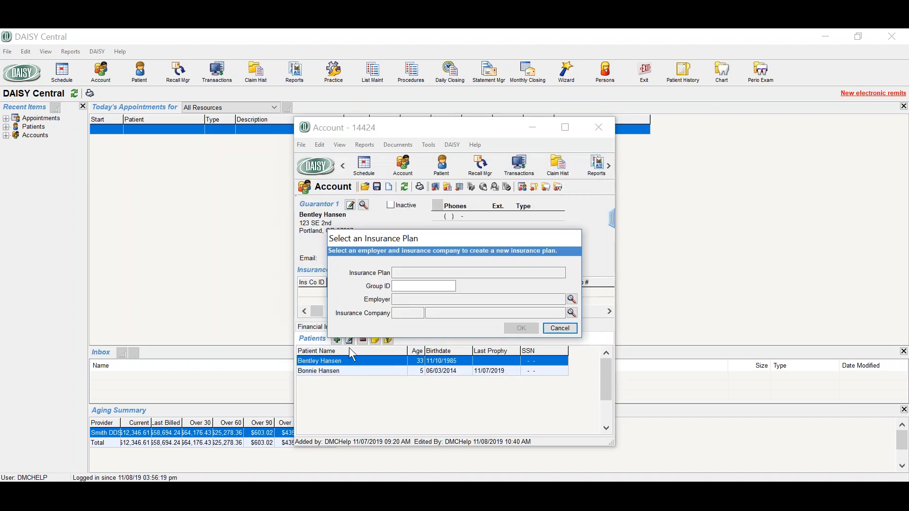
click(416, 286)
text(7593)
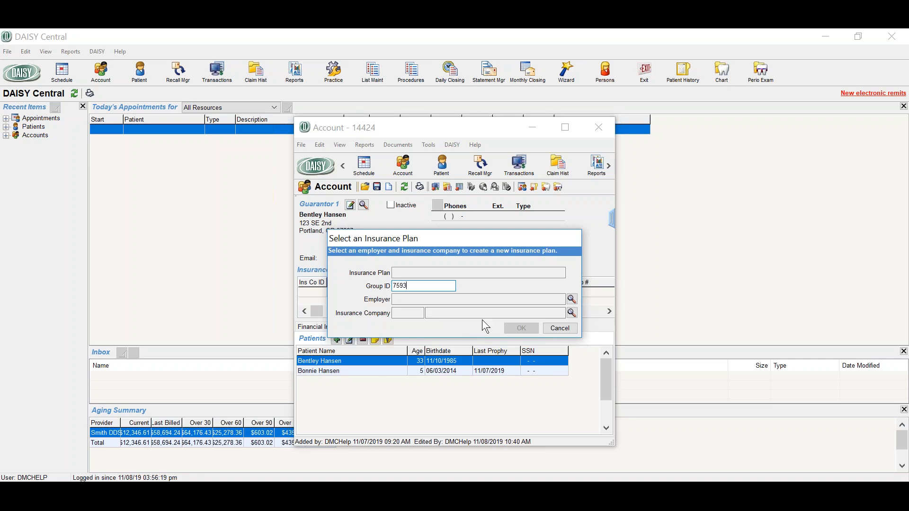
Create and save a new employer named Meridian Dental for the insurance plan
click(572, 299)
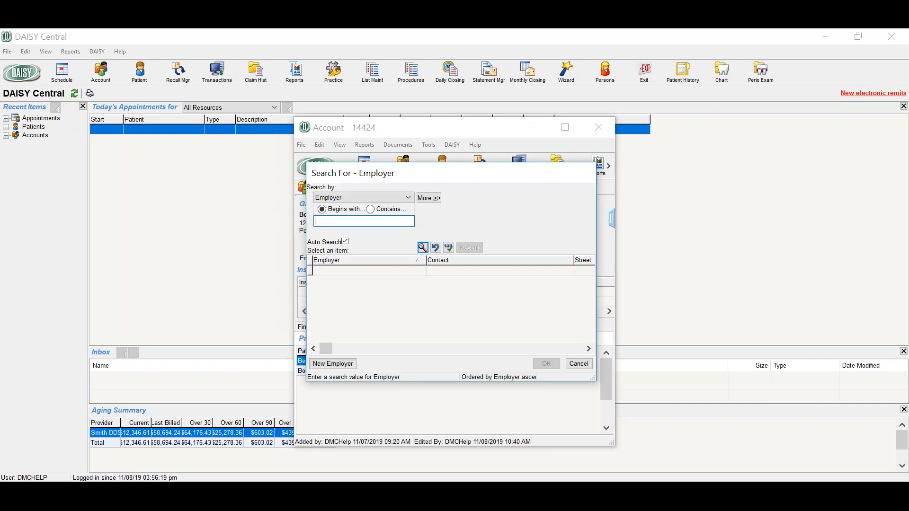
click(338, 365)
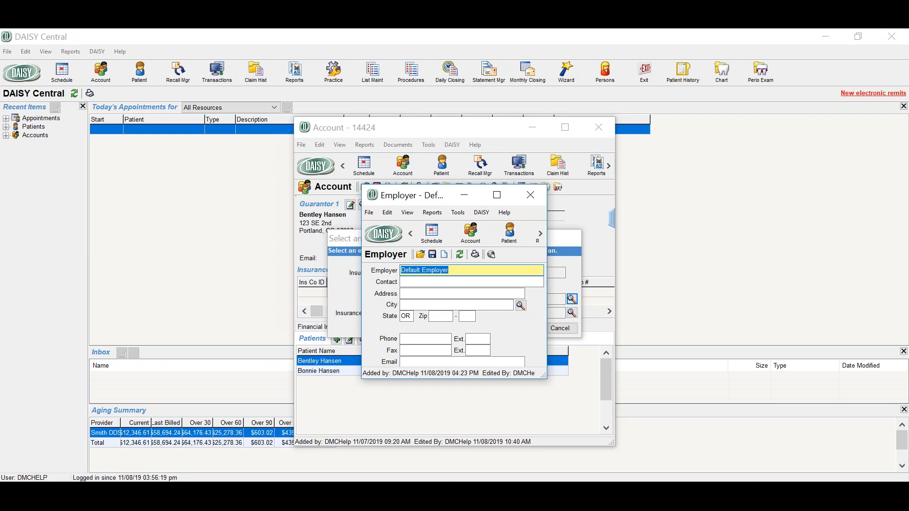
text(Meridian Dental)
click(432, 255)
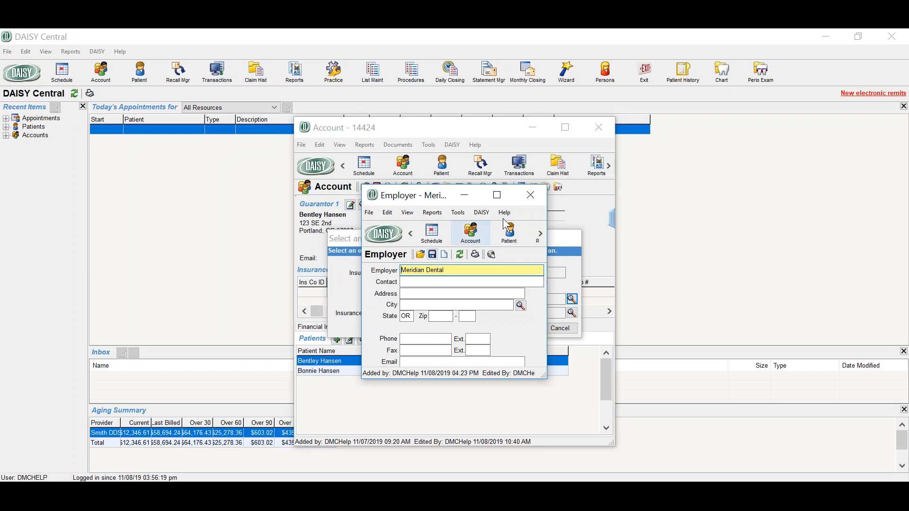
click(537, 196)
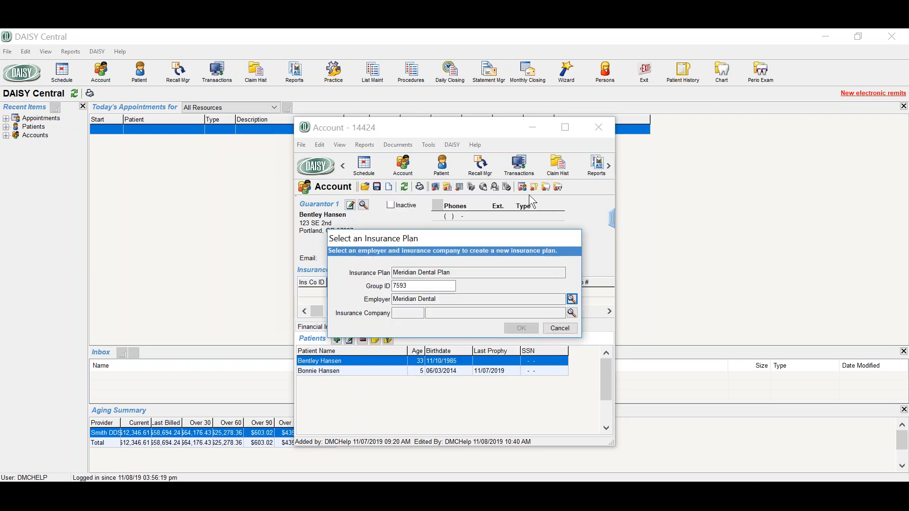
Find insurance companies whose street contains 403, choose CAREOREGON DENTAL and accept the new plan
click(573, 313)
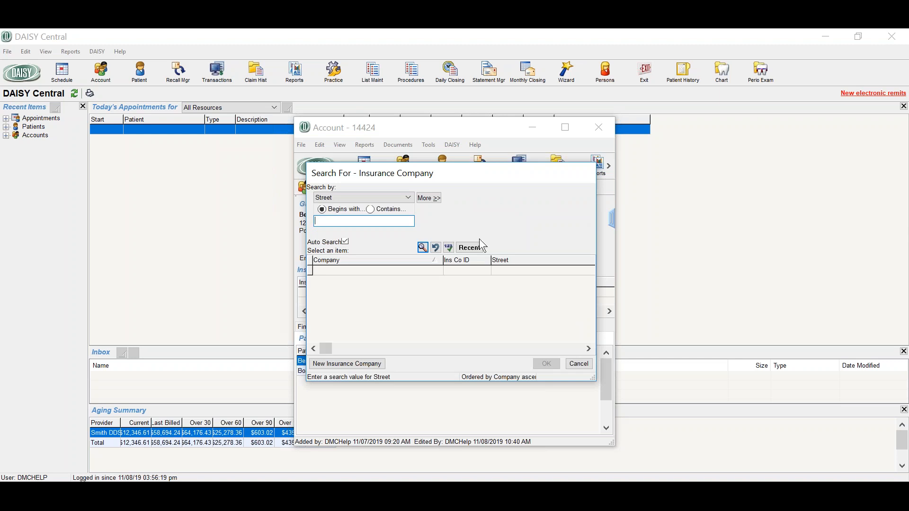
click(408, 198)
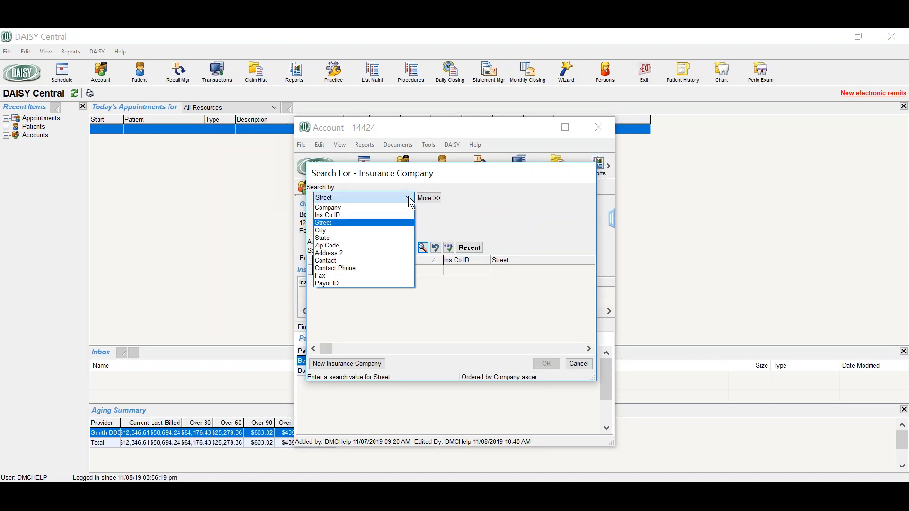
click(377, 229)
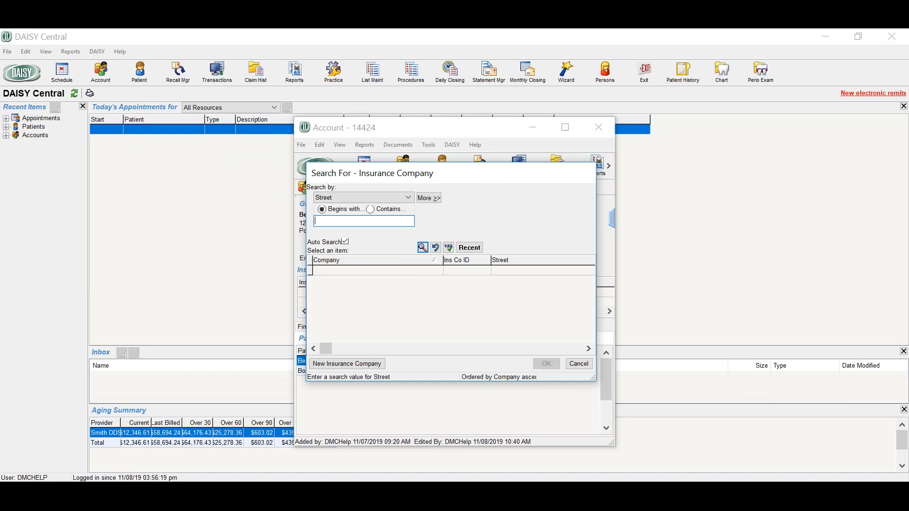
click(371, 211)
text(403)
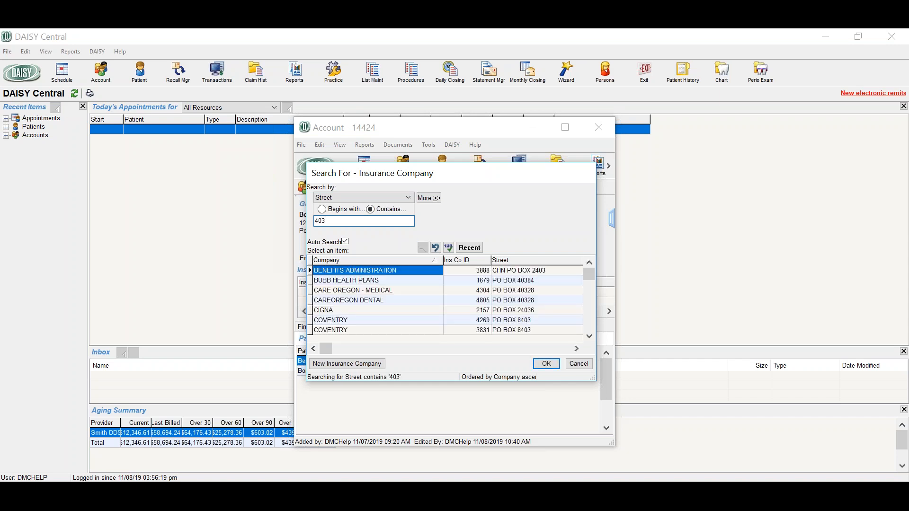
double_click(357, 301)
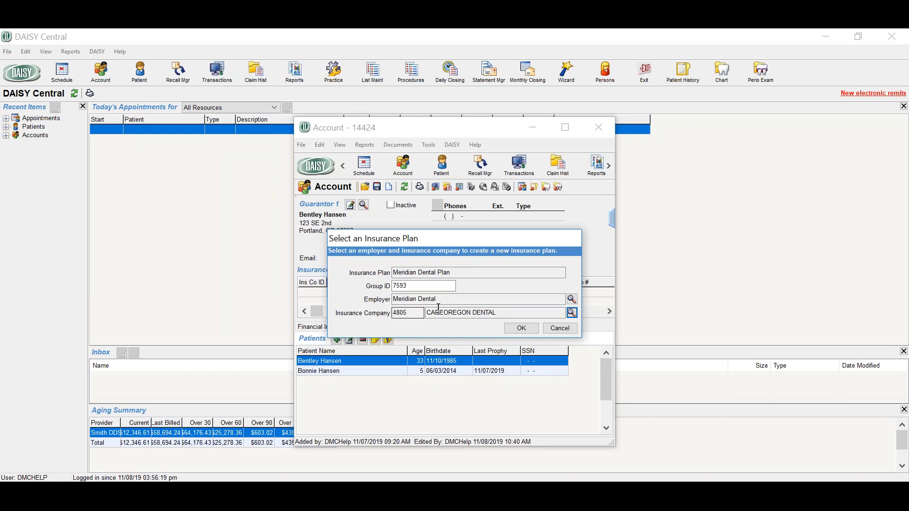
click(523, 329)
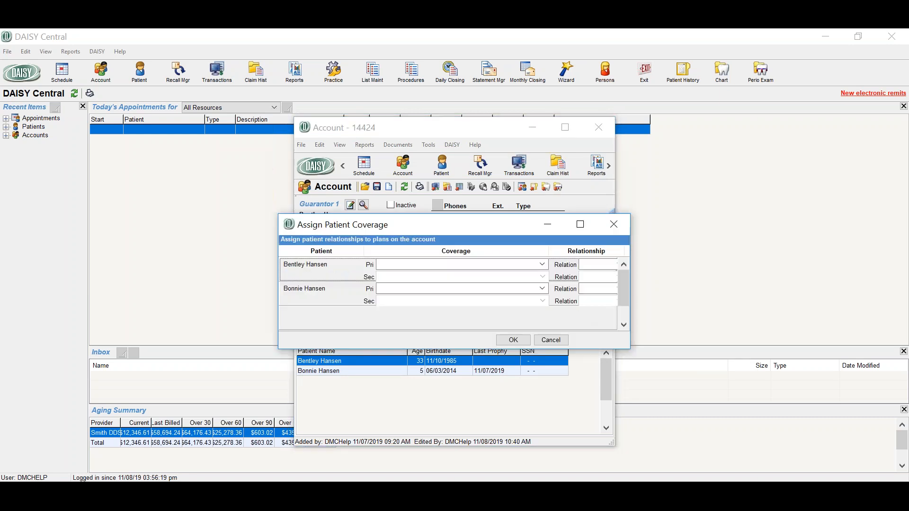
Assign the Meridian Dental Plan as primary coverage to both patients on the account
click(549, 269)
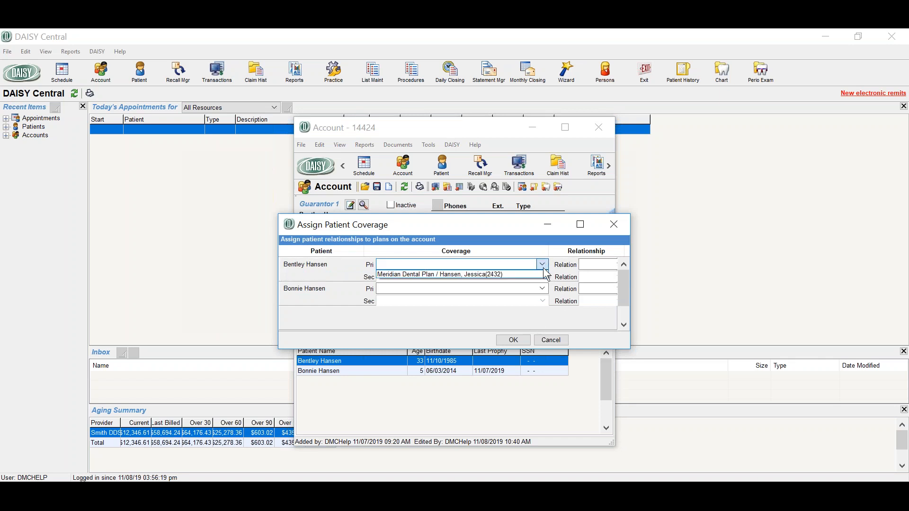
click(544, 277)
click(542, 288)
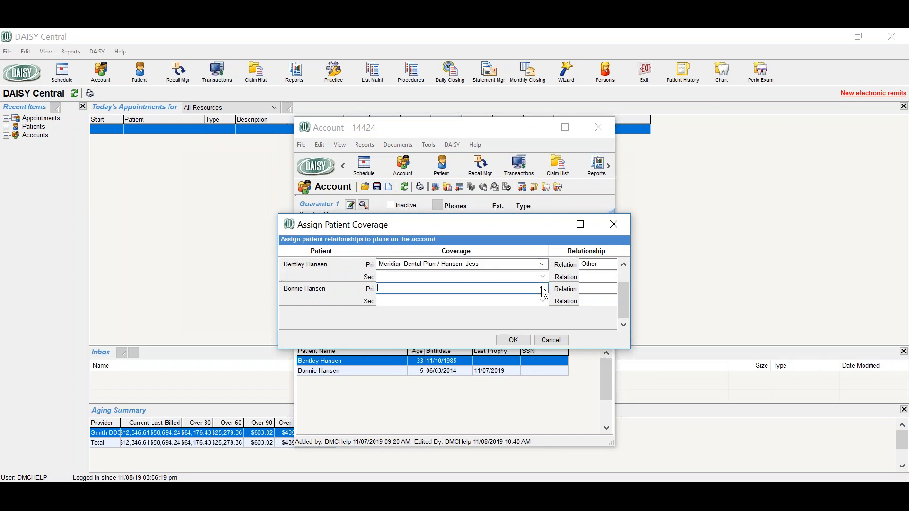
click(541, 299)
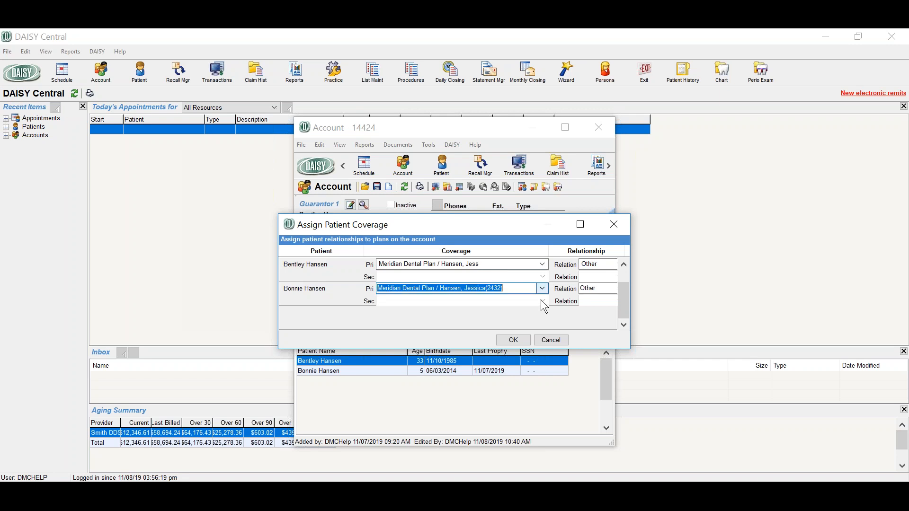
Set the first patient's relation to Spouse and the second's to Child, accept the coverage assignments and close the account
click(618, 266)
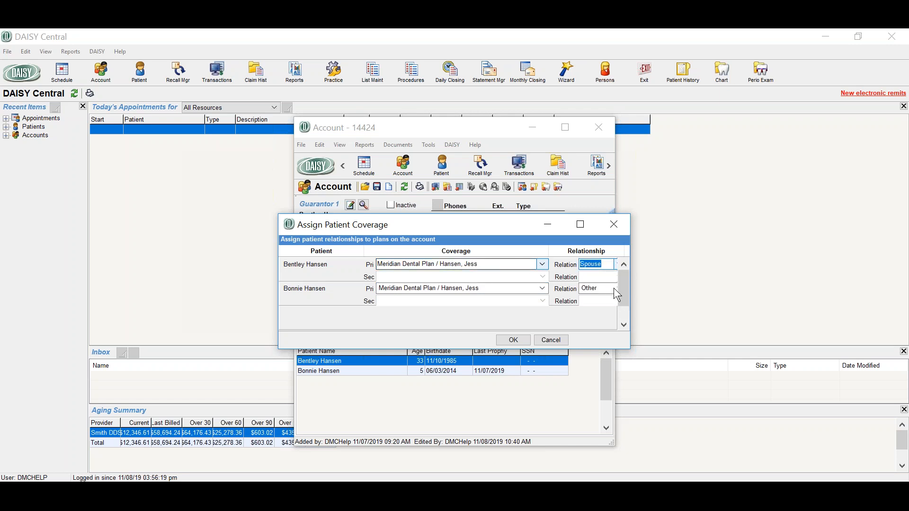
click(615, 289)
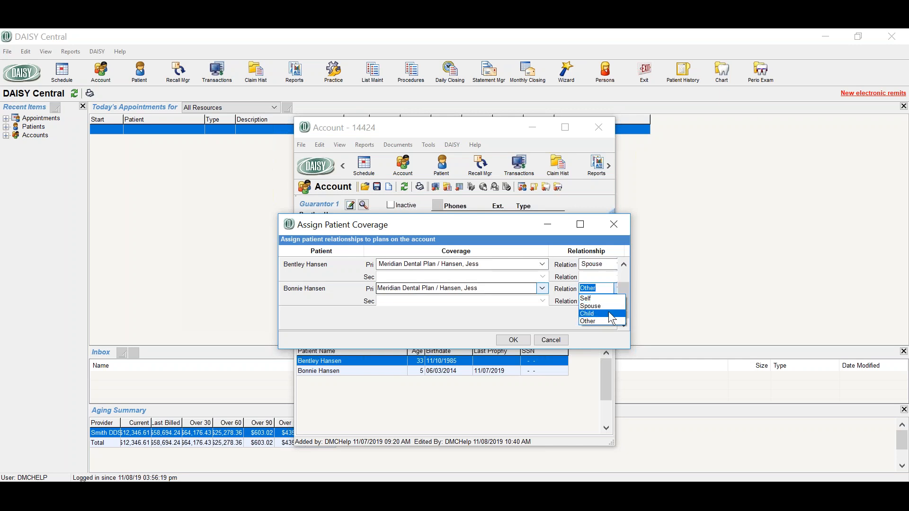
click(609, 314)
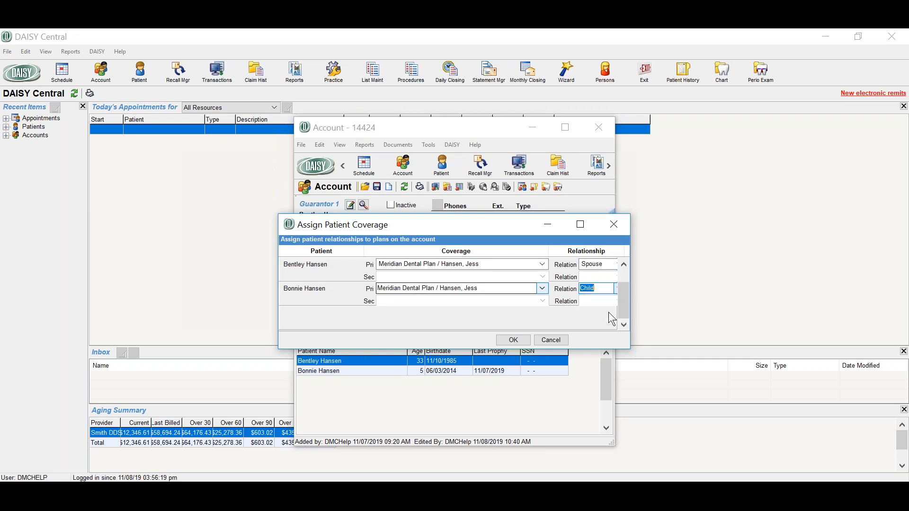
click(512, 341)
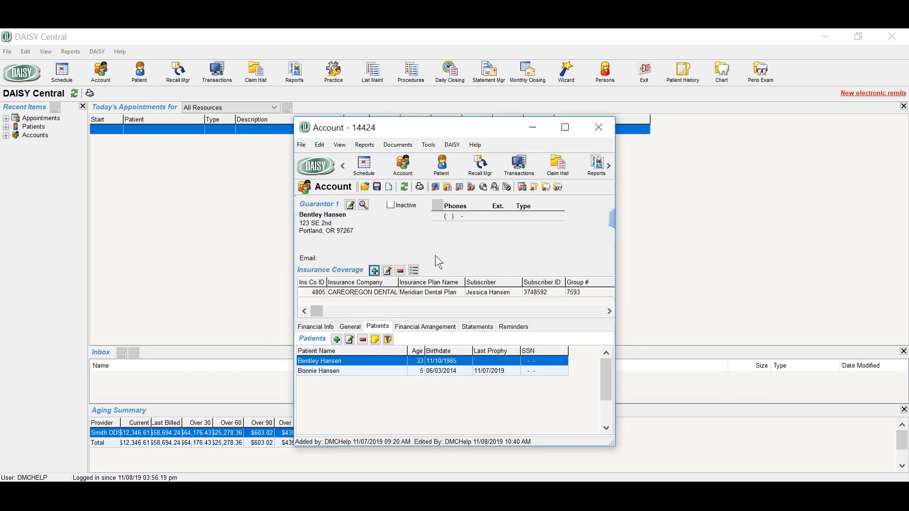
click(612, 124)
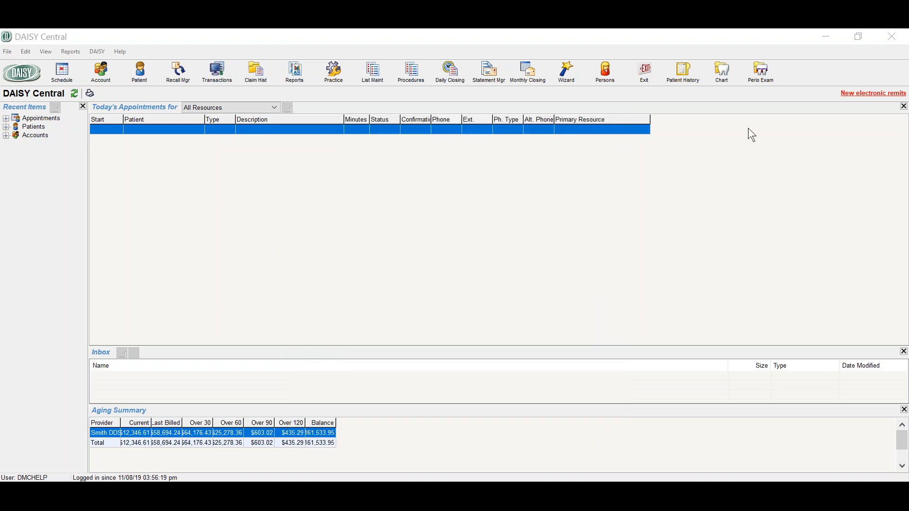